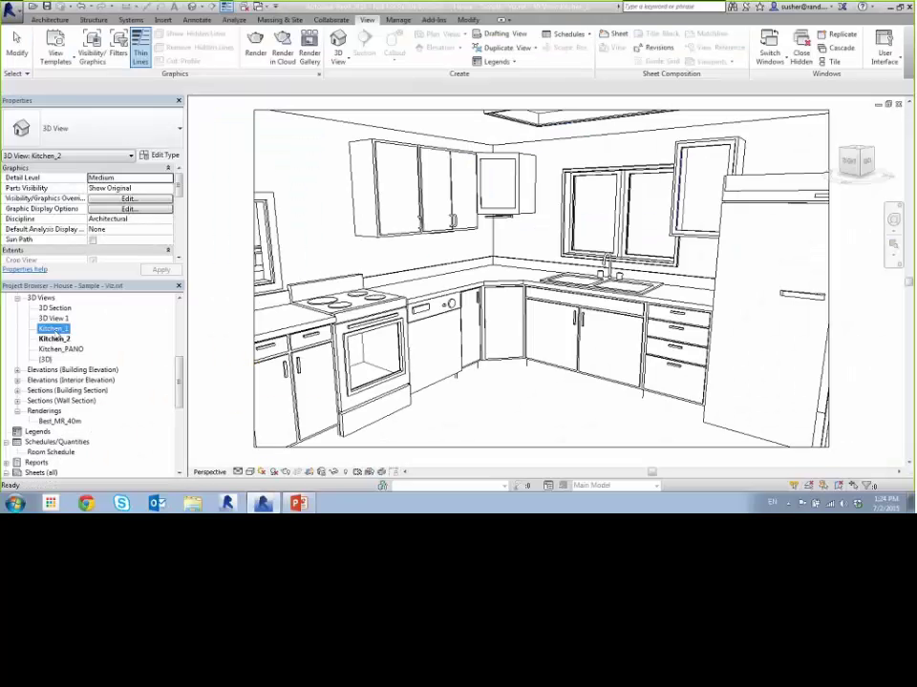
# Step: Open the Kitchen_1 3D view and show its mental ray render settings (Best, Interior: Sun only)
pyautogui.doubleClick(55, 328)
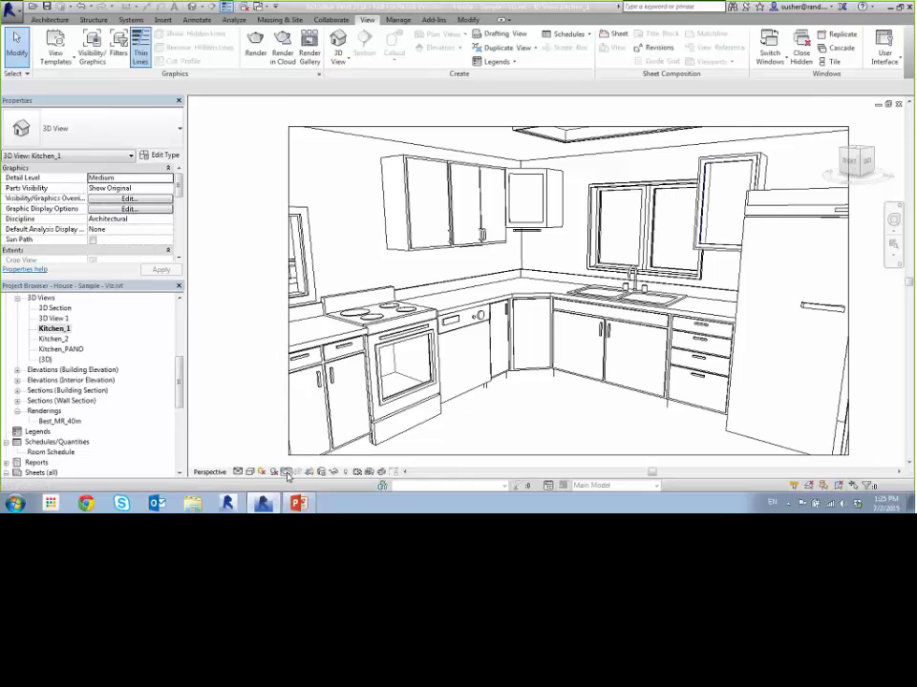
pyautogui.click(286, 472)
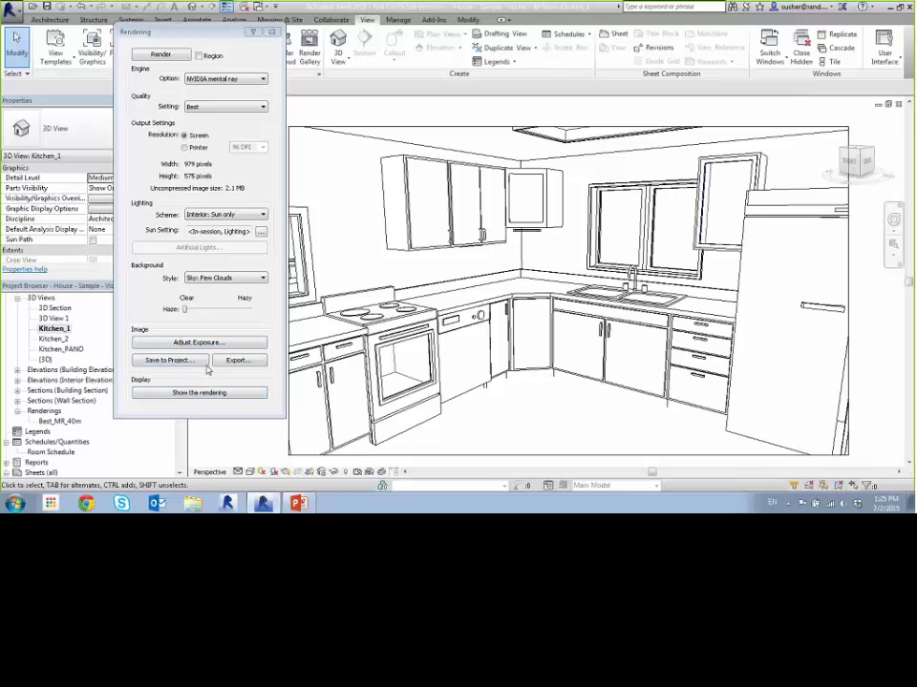
# Step: Start a local mental ray render of Kitchen_1, stop it at 10%, and return to the model
pyautogui.click(162, 56)
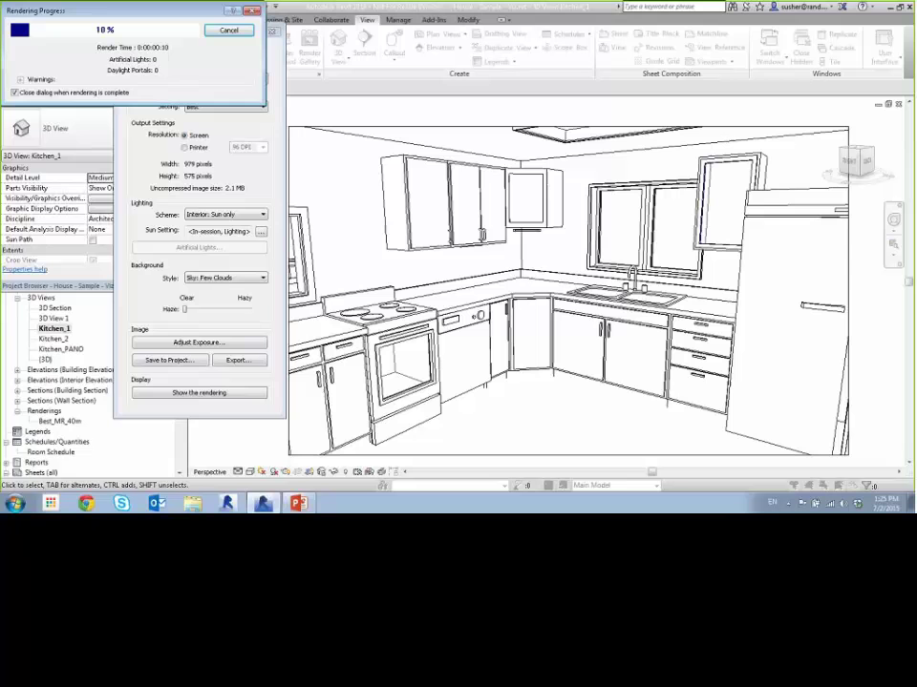
pyautogui.click(238, 34)
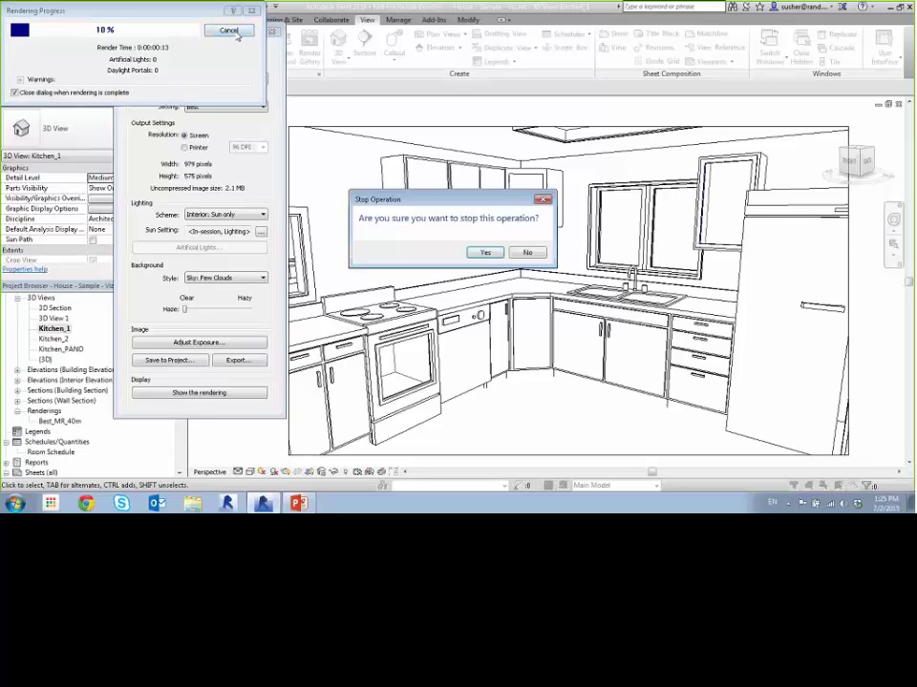
pyautogui.click(485, 253)
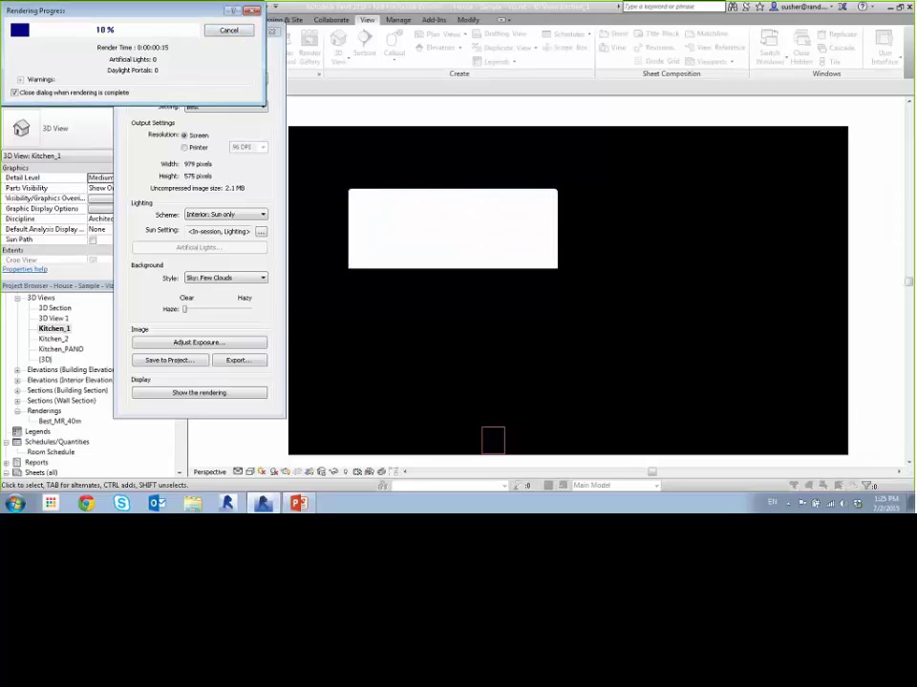
pyautogui.click(243, 394)
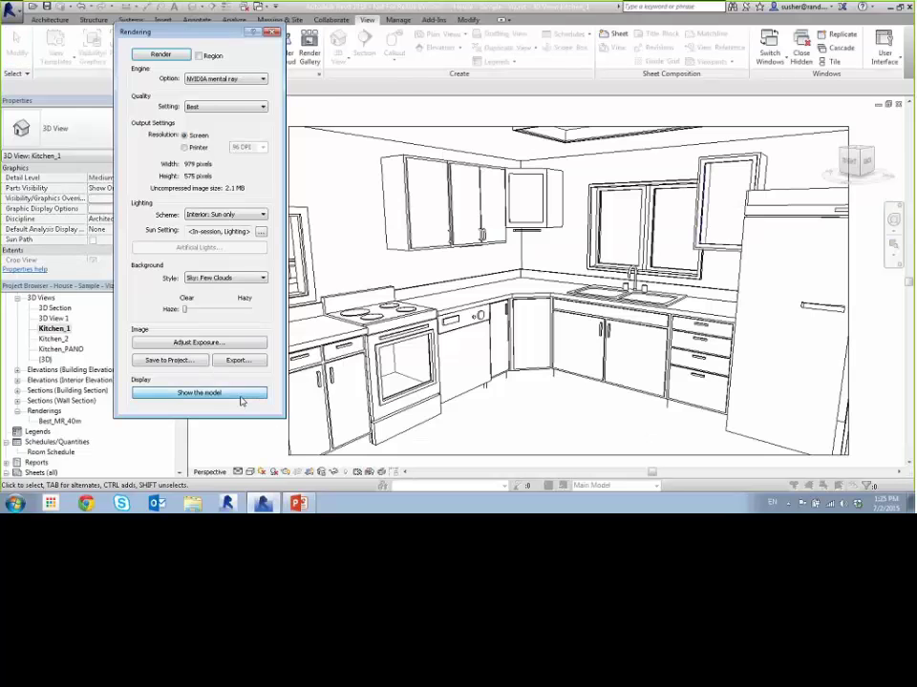
pyautogui.press('Escape')
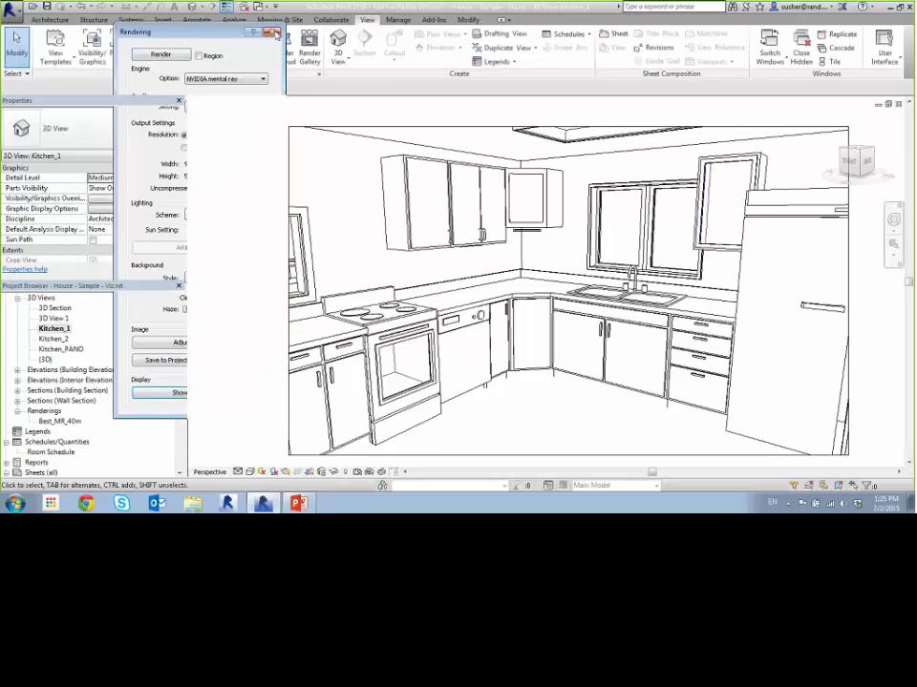
# Step: Open the saved Best_MR_40m rendering to view the photorealistic kitchen image
pyautogui.doubleClick(59, 421)
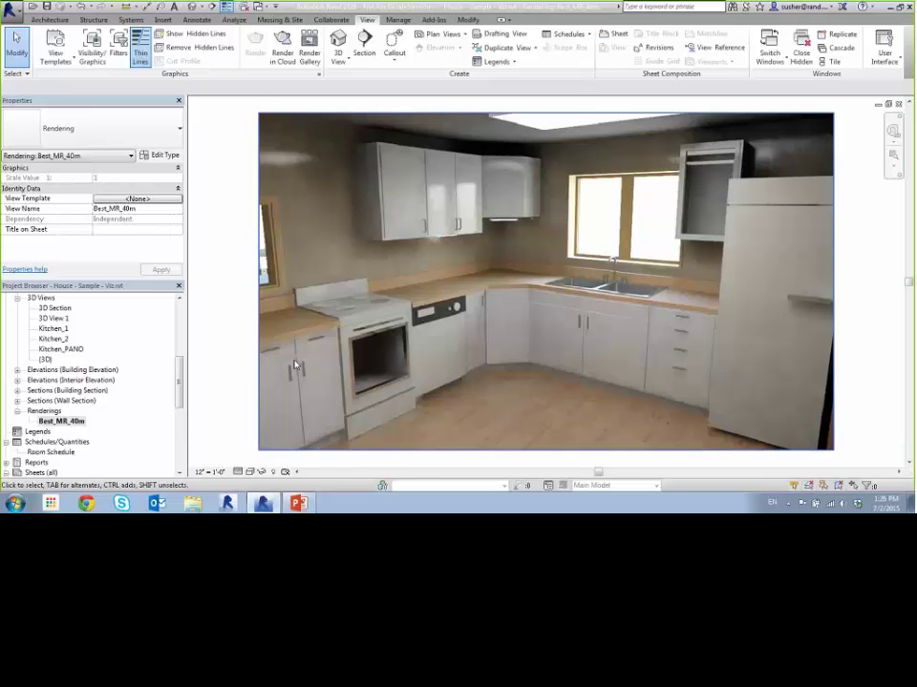
# Step: Set the cloud render to Still Image, Final quality, JPEG (High Quality), then close without rendering
pyautogui.click(282, 48)
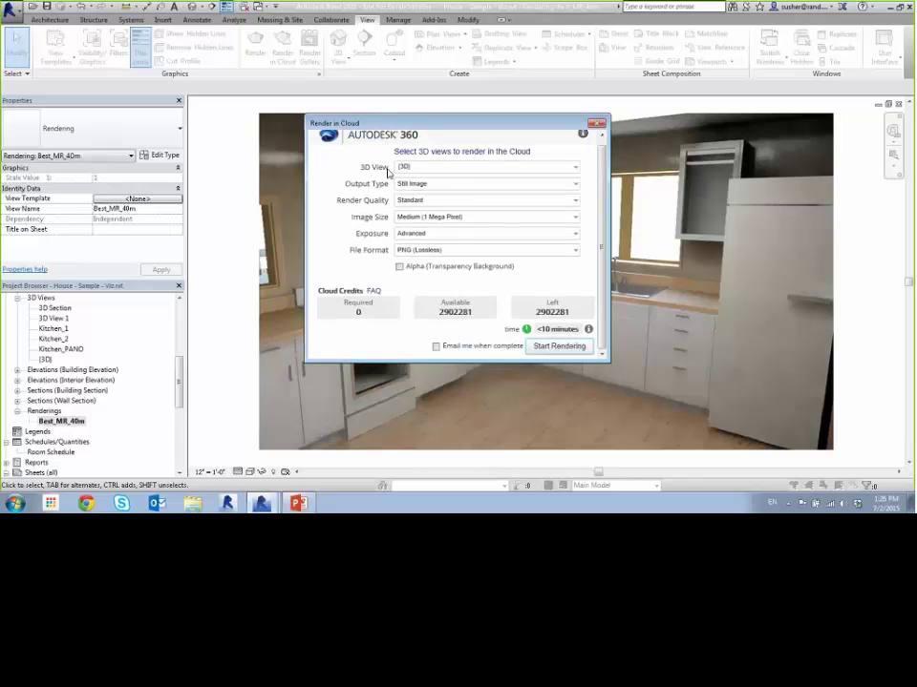
pyautogui.click(418, 186)
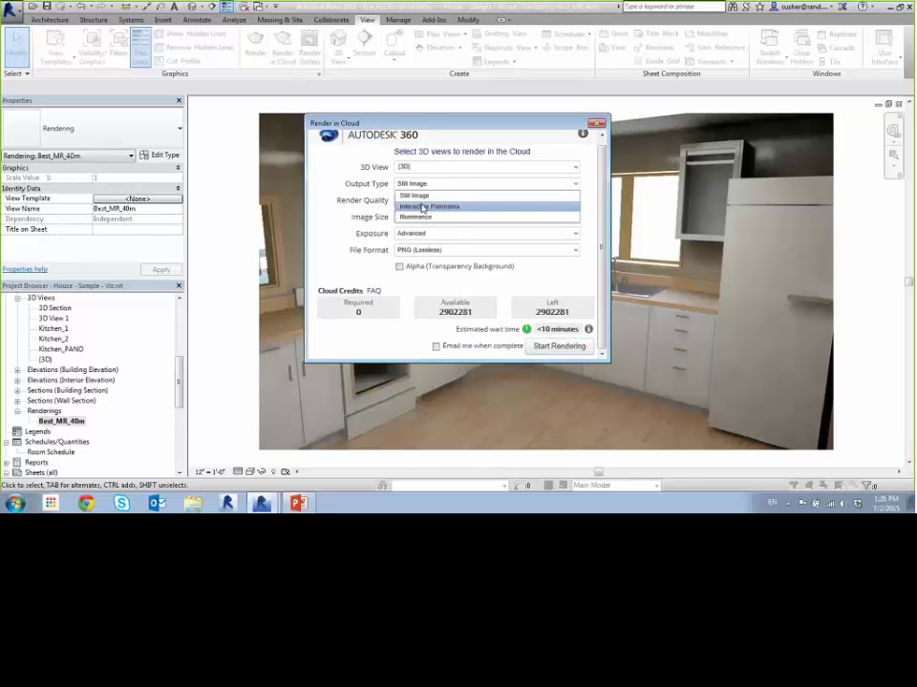
pyautogui.click(424, 195)
pyautogui.click(427, 201)
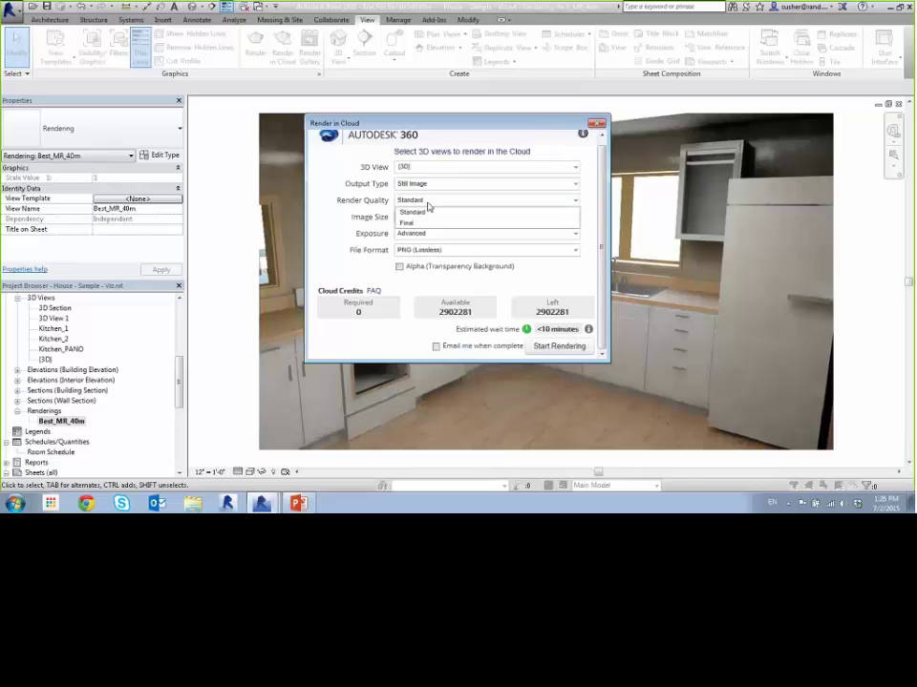
pyautogui.click(427, 222)
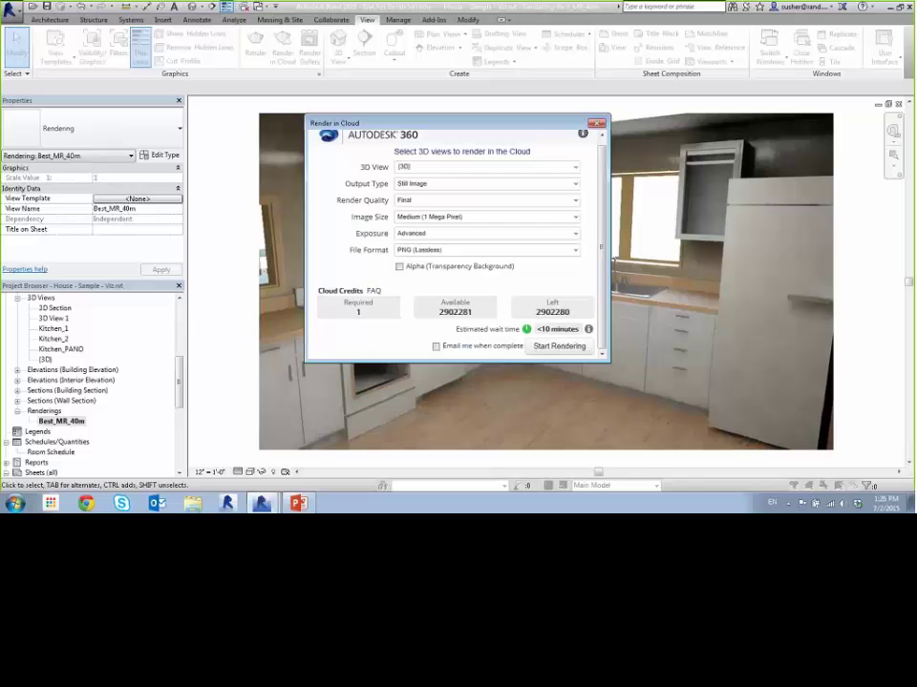
pyautogui.click(482, 250)
pyautogui.click(448, 275)
pyautogui.press('Escape')
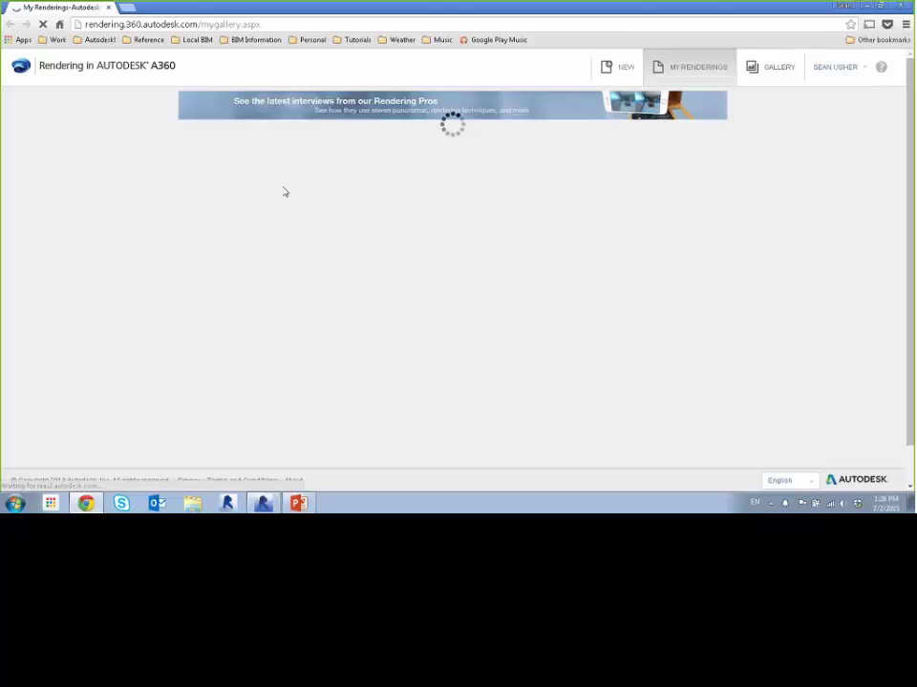
# Step: Preview the finished Kitchen_1 cloud render in A360 My Renderings, then return to Revit
pyautogui.click(229, 181)
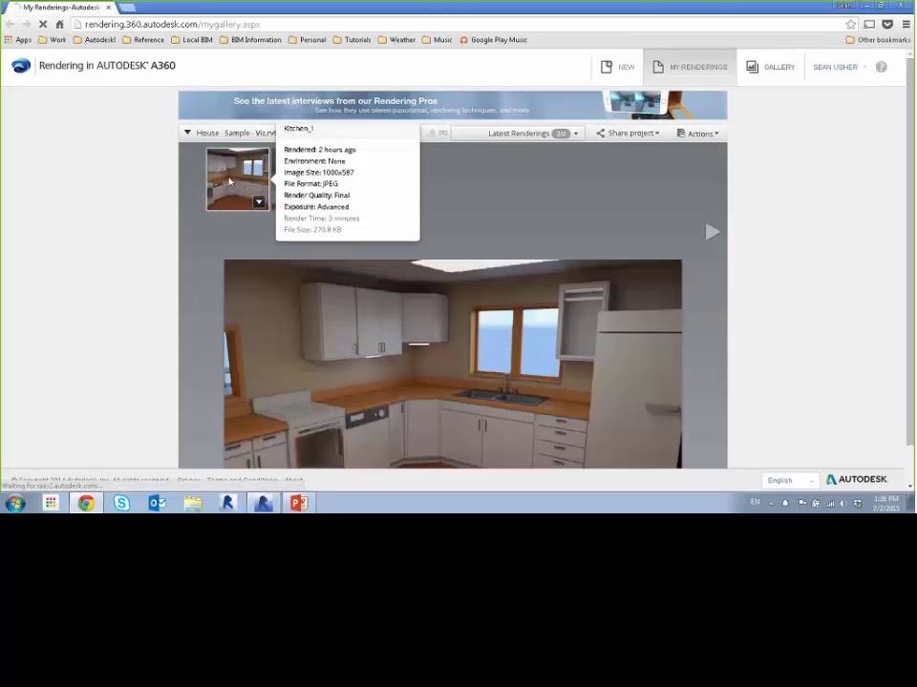
pyautogui.scroll(-1, 225, 183)
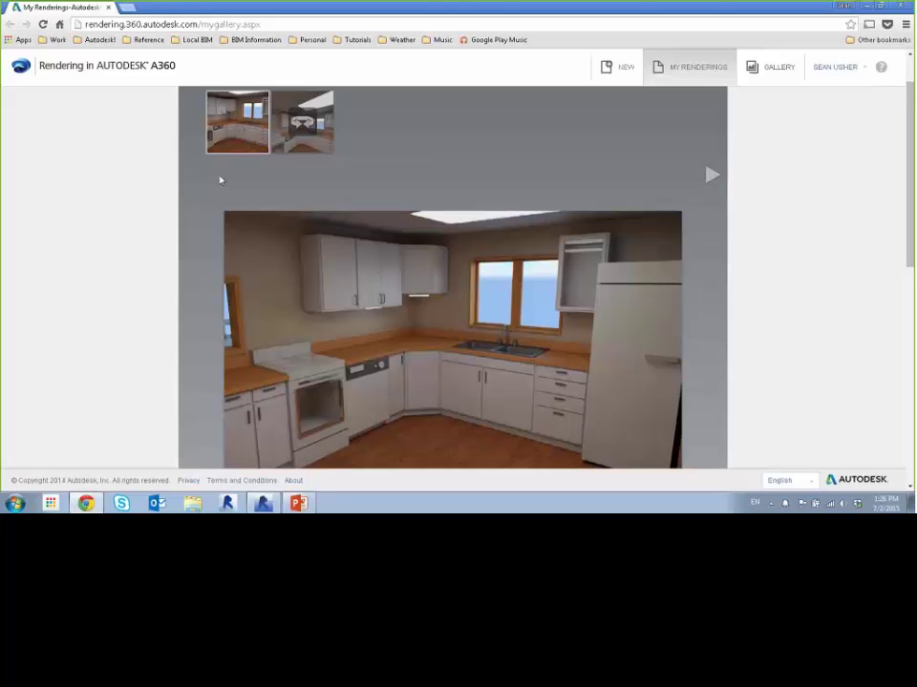
pyautogui.scroll(-1, 220, 180)
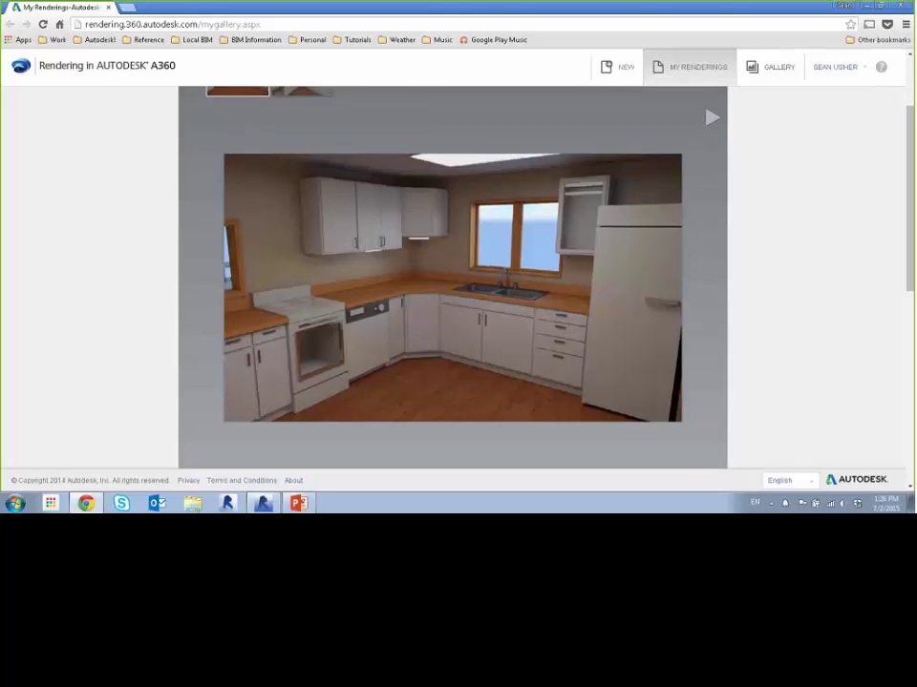
pyautogui.moveTo(237, 100)
pyautogui.click(265, 504)
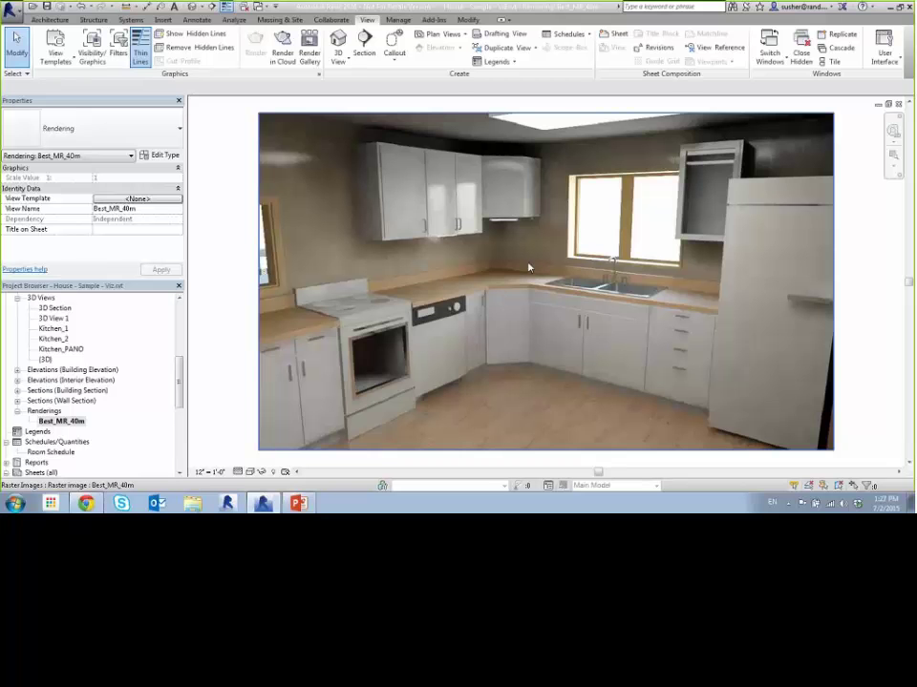
# Step: Switch the Kitchen_1 render engine to Autodesk Raytracer at High quality and start rendering
pyautogui.doubleClick(53, 329)
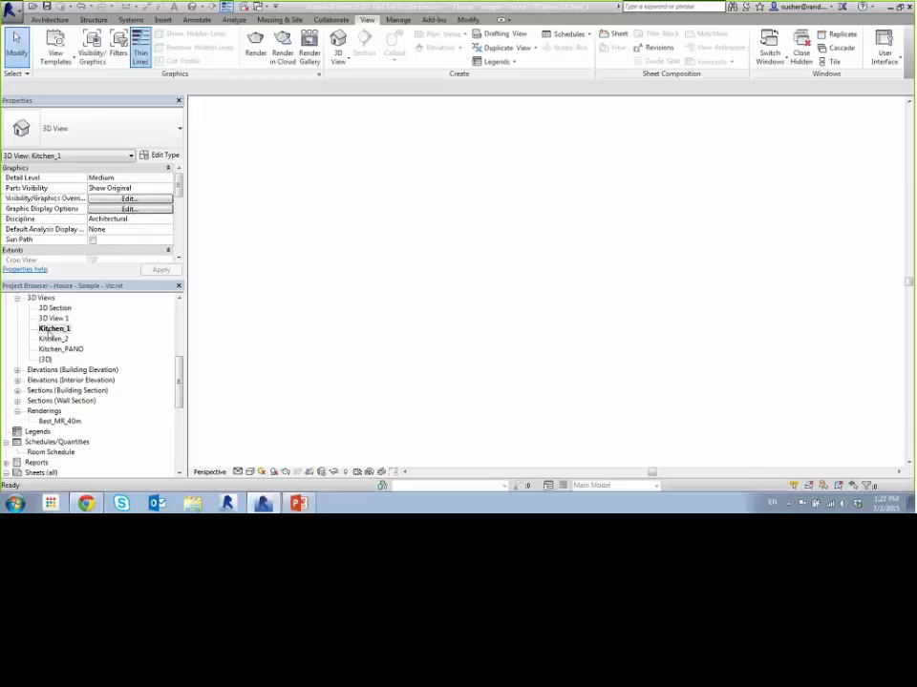
pyautogui.click(286, 474)
pyautogui.click(207, 79)
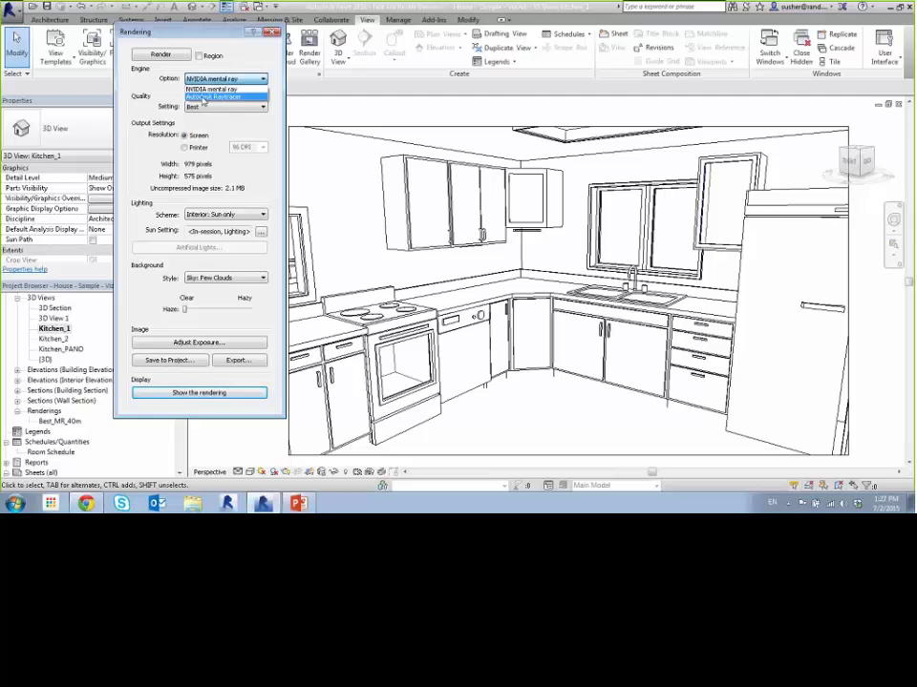
pyautogui.click(205, 97)
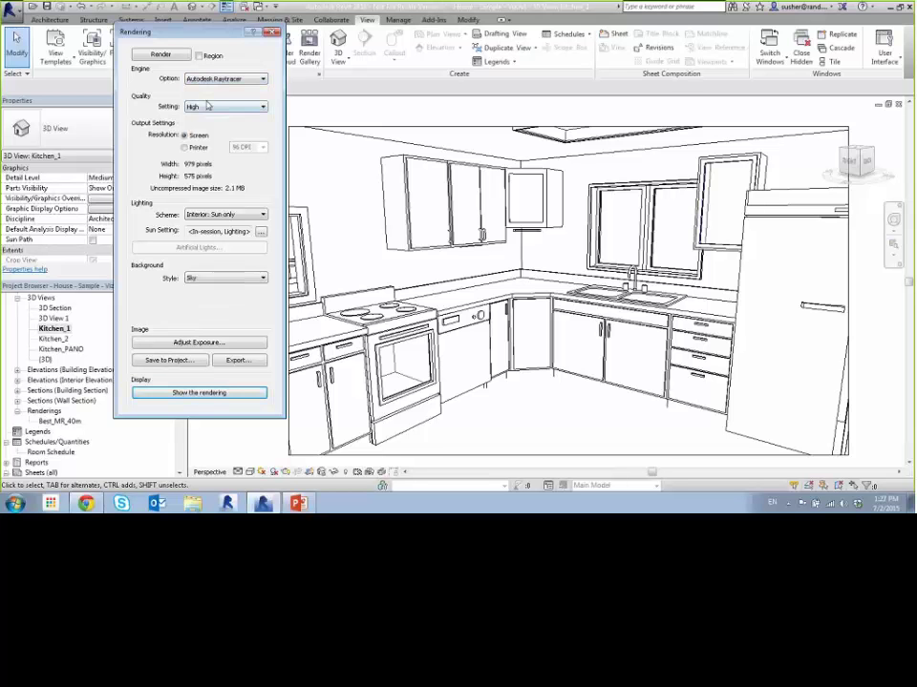
pyautogui.click(199, 105)
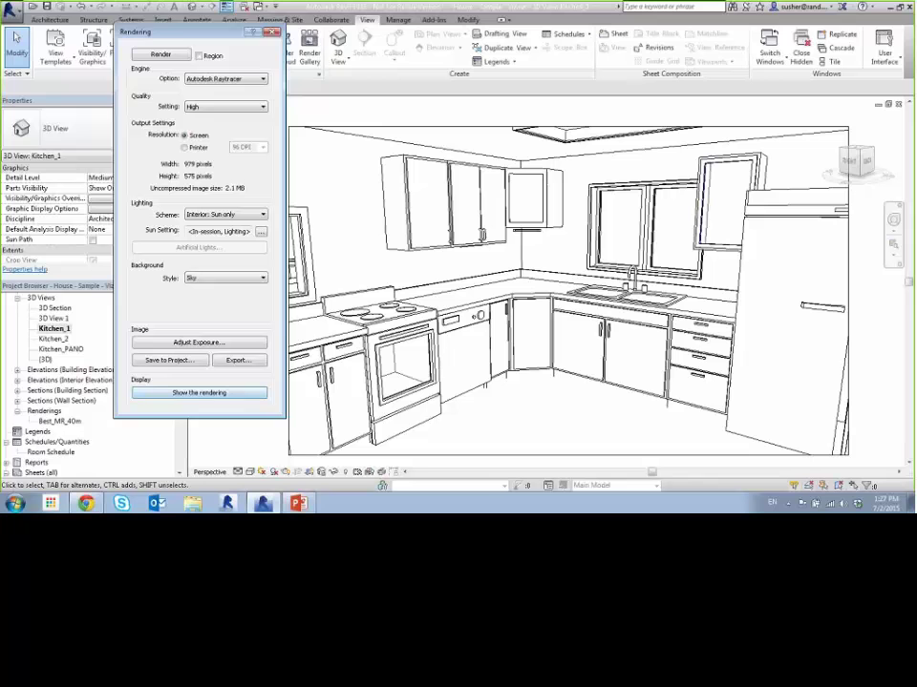
pyautogui.click(159, 54)
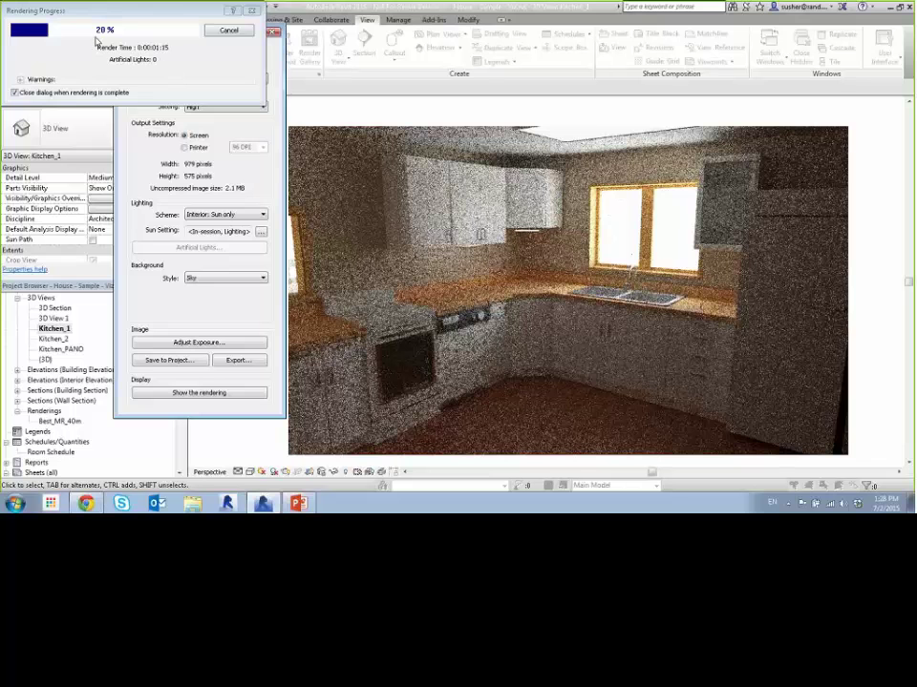
# Step: Cancel the Raytracer render of Kitchen_1 once it reaches 20%
pyautogui.click(230, 35)
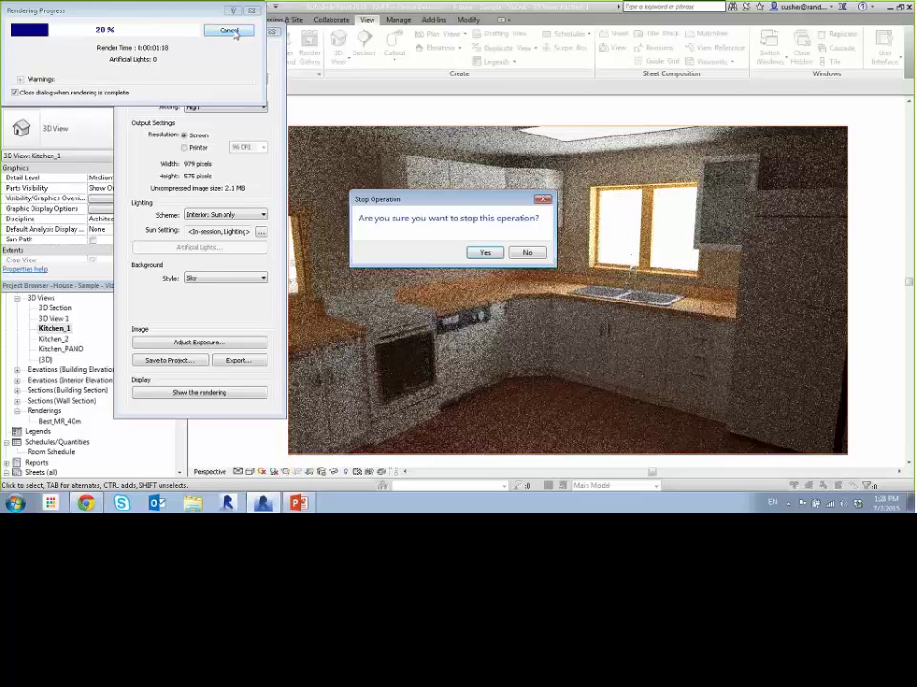
# Step: Confirm stopping the Raytracer render, then choose Interactive Panorama output for the Kitchen_1 cloud render
pyautogui.click(482, 251)
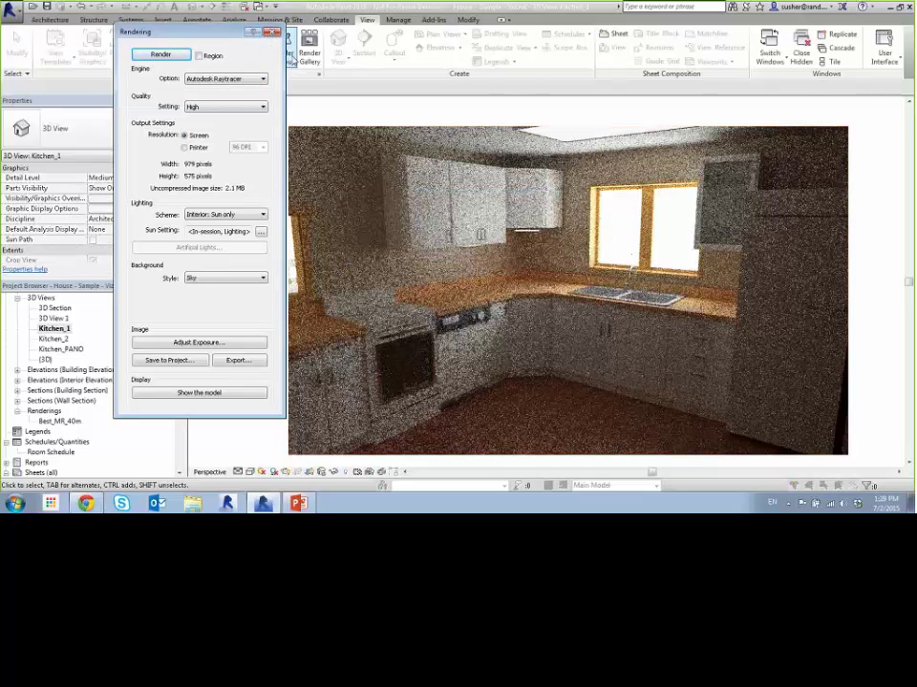
pyautogui.click(289, 43)
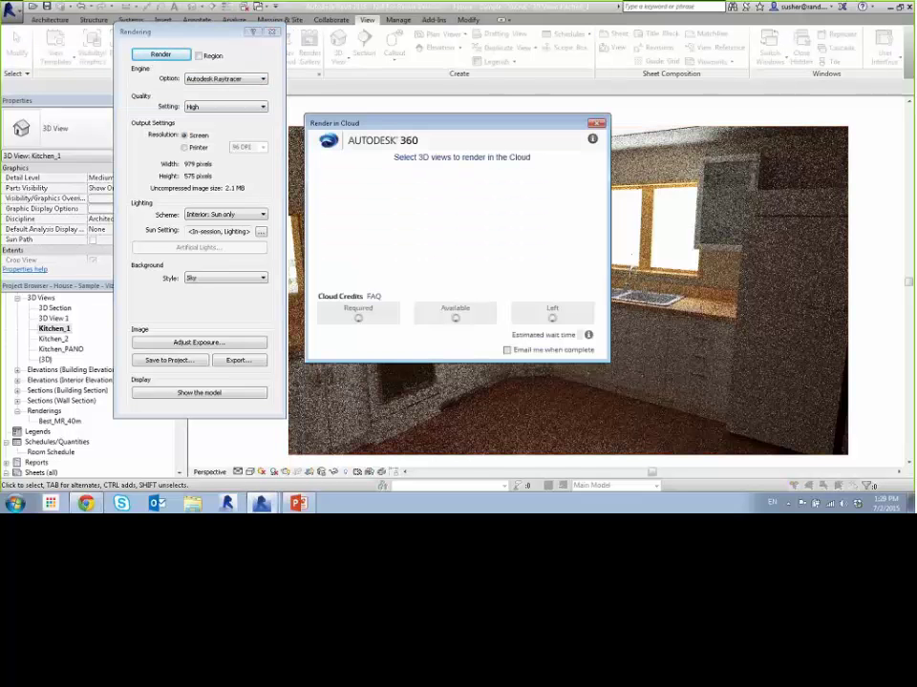
pyautogui.click(416, 185)
pyautogui.click(416, 188)
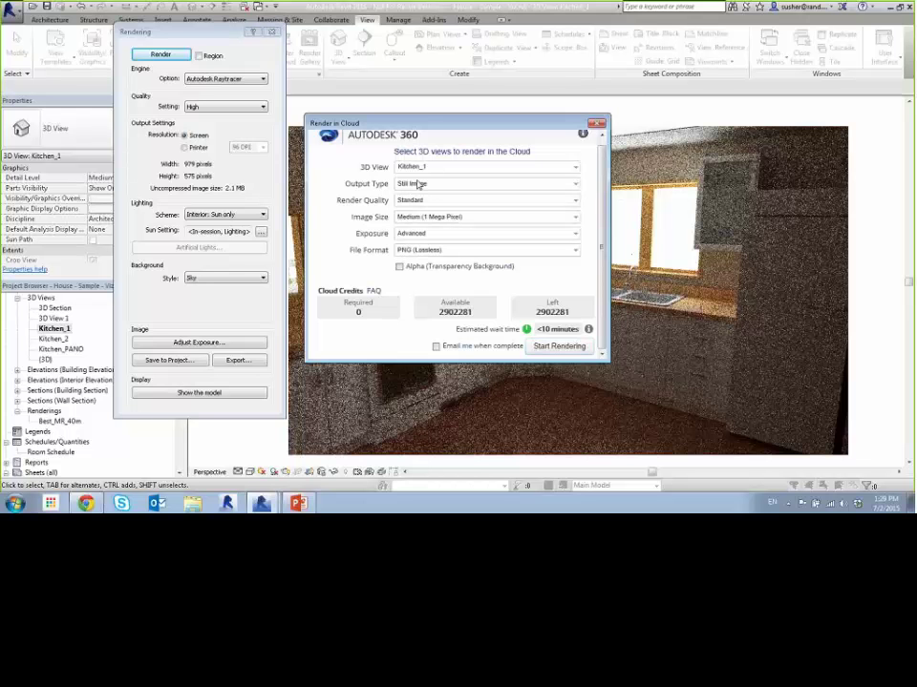
pyautogui.click(432, 187)
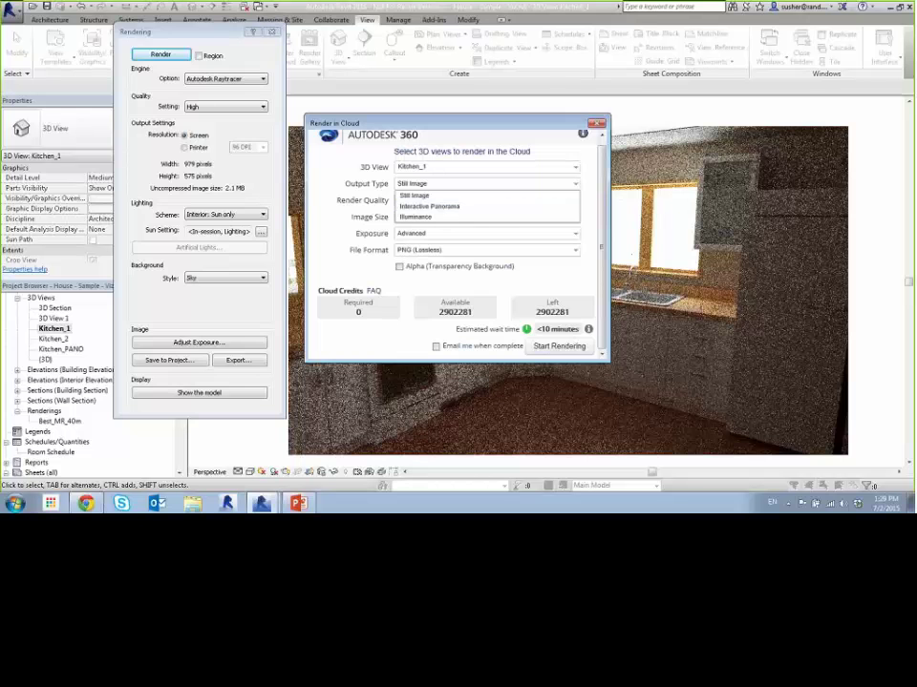
pyautogui.moveTo(401, 123); pyautogui.dragTo(231, 125)
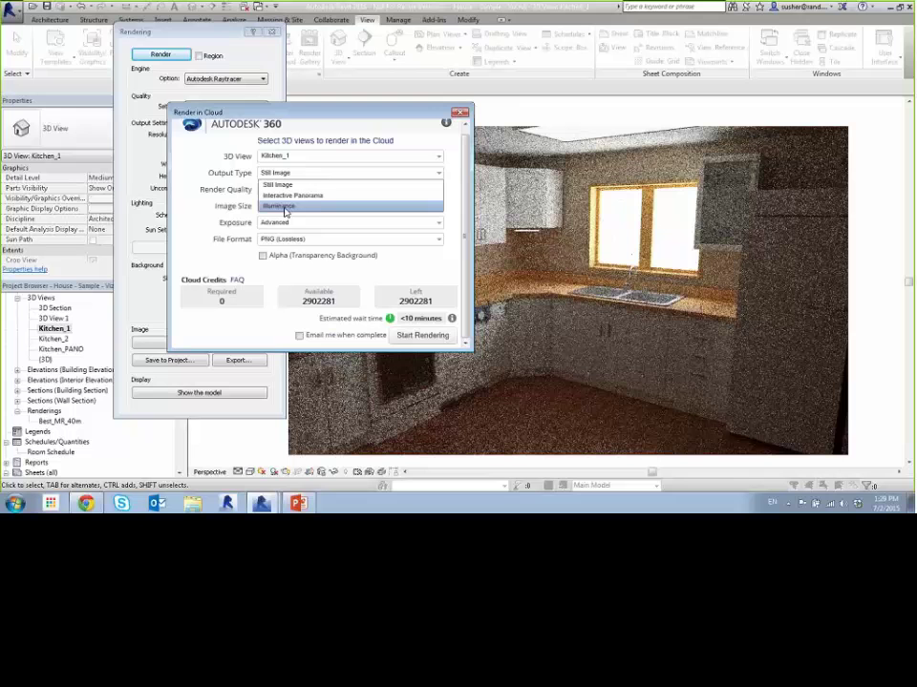
pyautogui.click(287, 198)
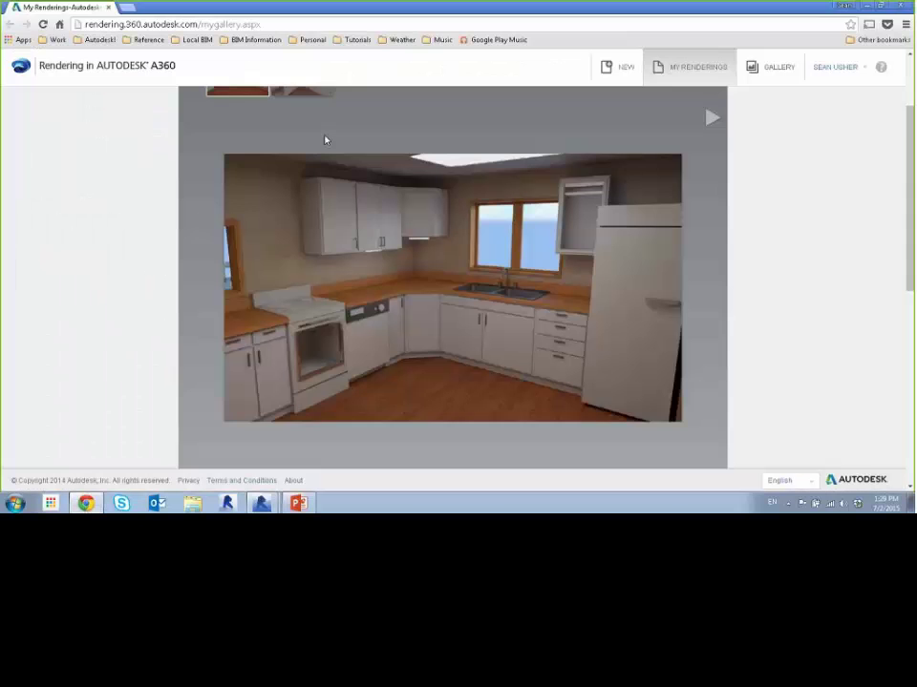
# Step: Open Kitchen_PANO and look around: left, toward the door, across to the sink wall, down at the floor
pyautogui.moveTo(306, 137)
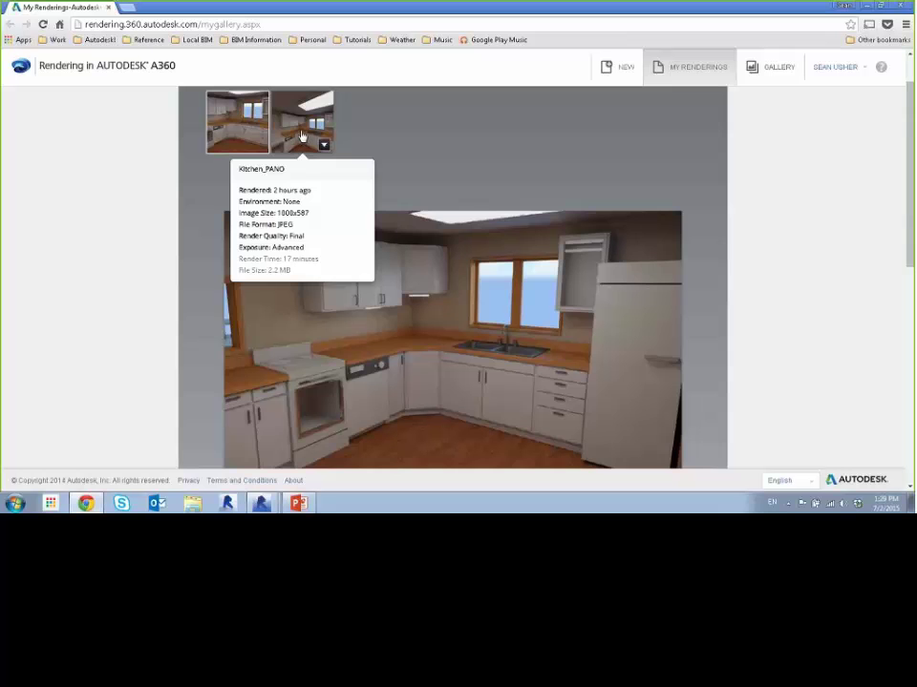
pyautogui.click(323, 144)
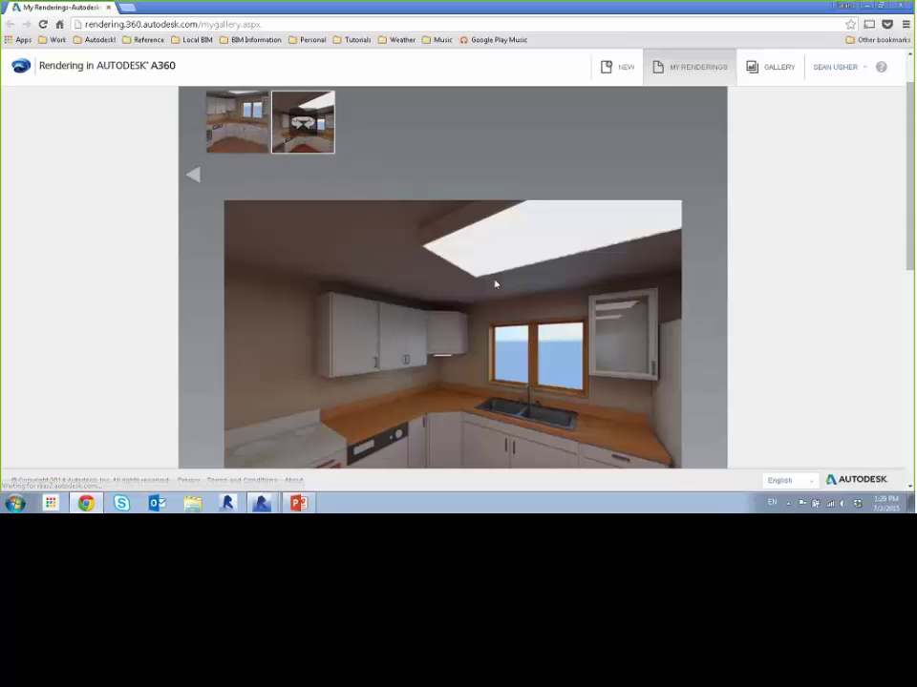
pyautogui.moveTo(909, 257); pyautogui.dragTo(909, 264)
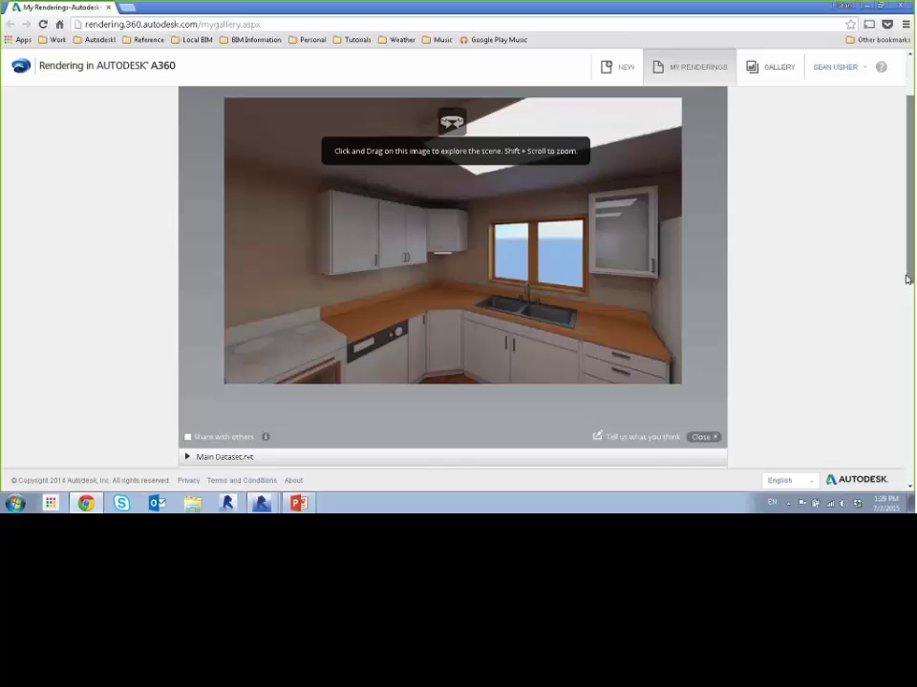
pyautogui.moveTo(501, 218); pyautogui.dragTo(327, 280)
pyautogui.moveTo(589, 195); pyautogui.dragTo(664, 186)
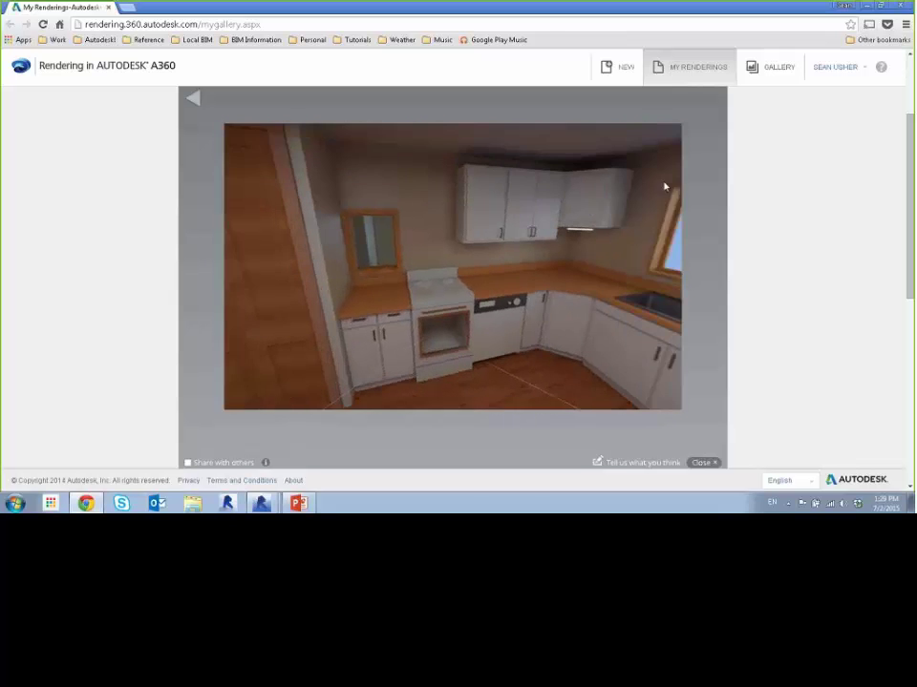
pyautogui.moveTo(467, 225); pyautogui.dragTo(427, 209)
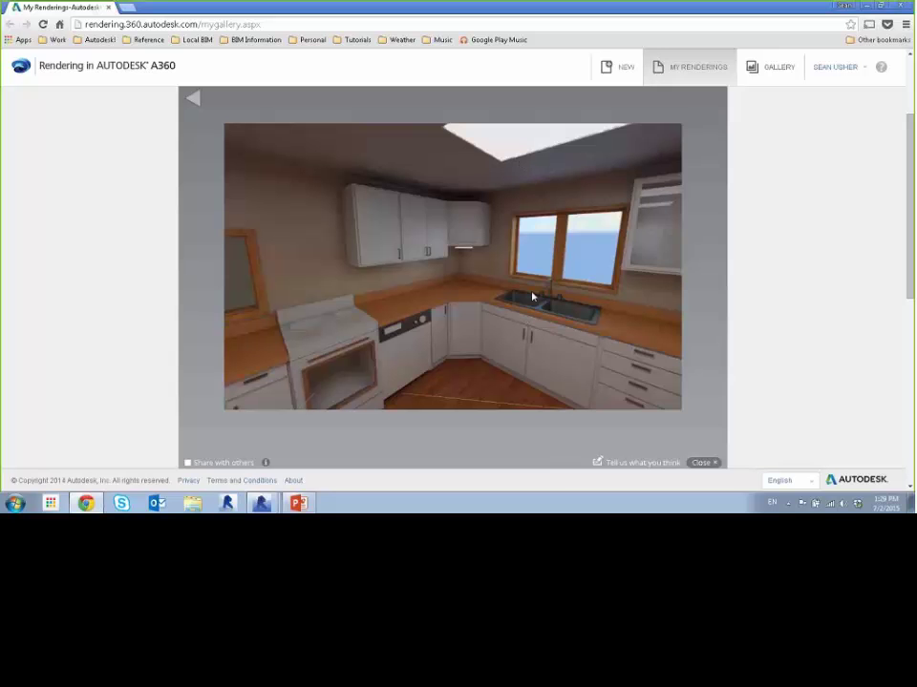
pyautogui.moveTo(533, 208); pyautogui.dragTo(503, 258)
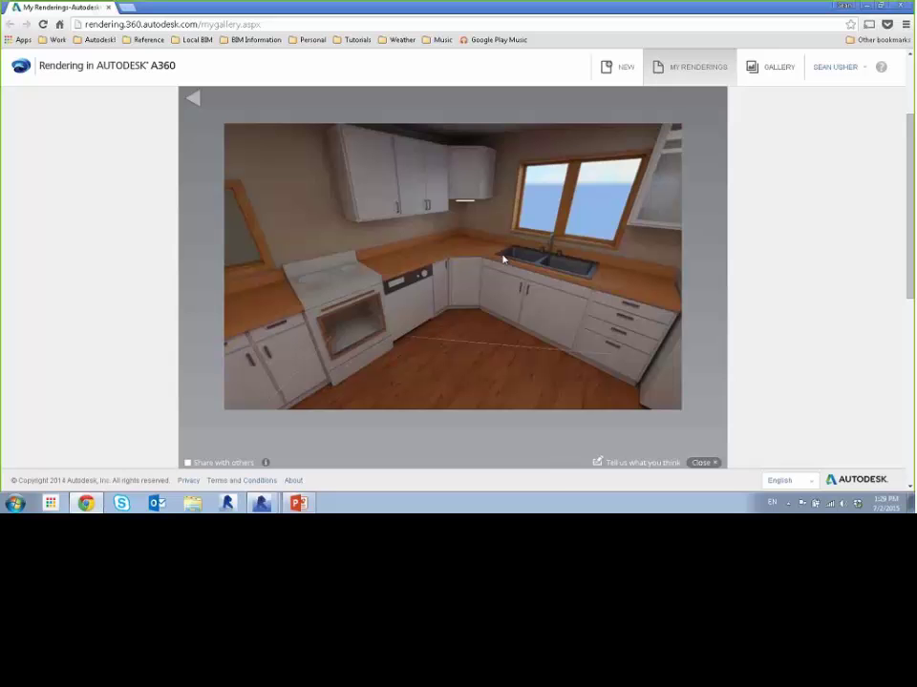